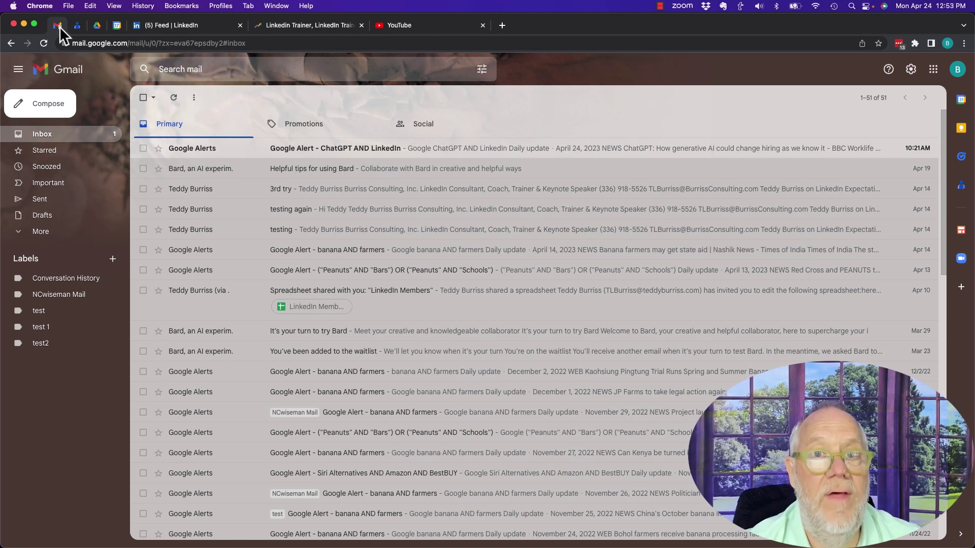
# Switch to YouTube and open the avatar's account menu, after closing and reopening it twice.
pyautogui.click(406, 31)
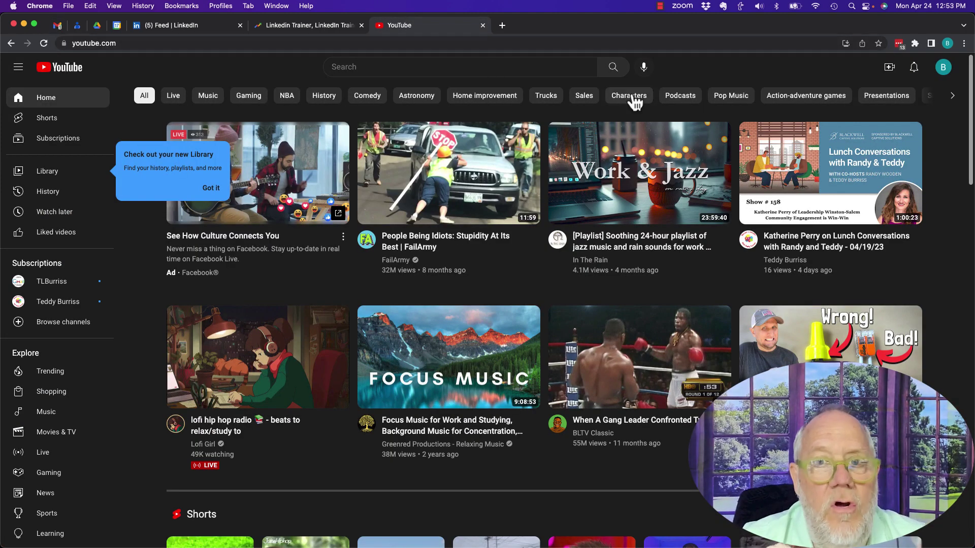
pyautogui.click(941, 74)
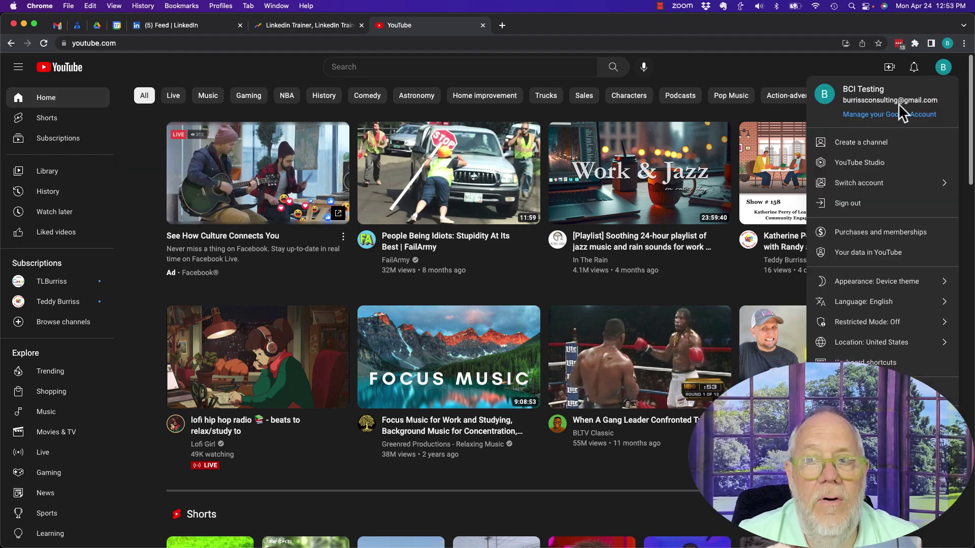
pyautogui.click(755, 69)
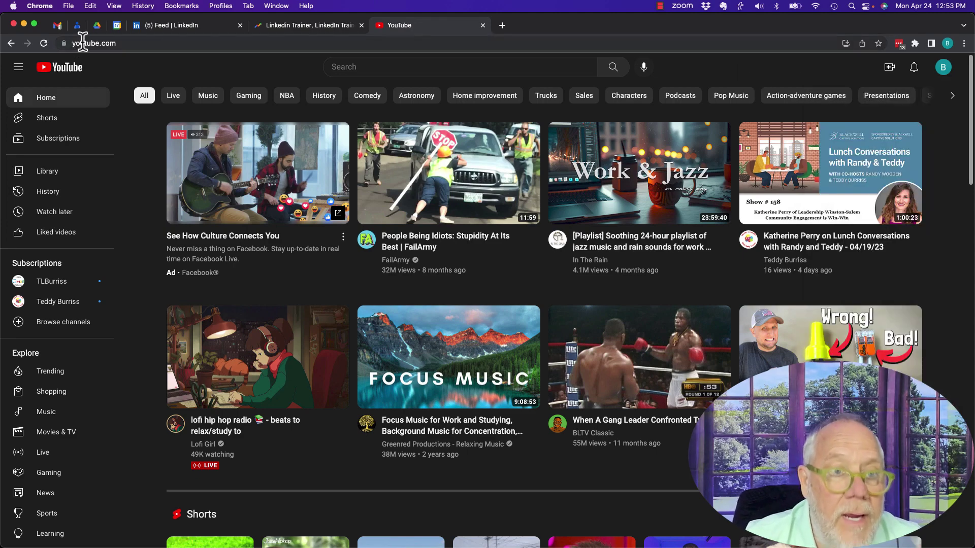
pyautogui.click(944, 71)
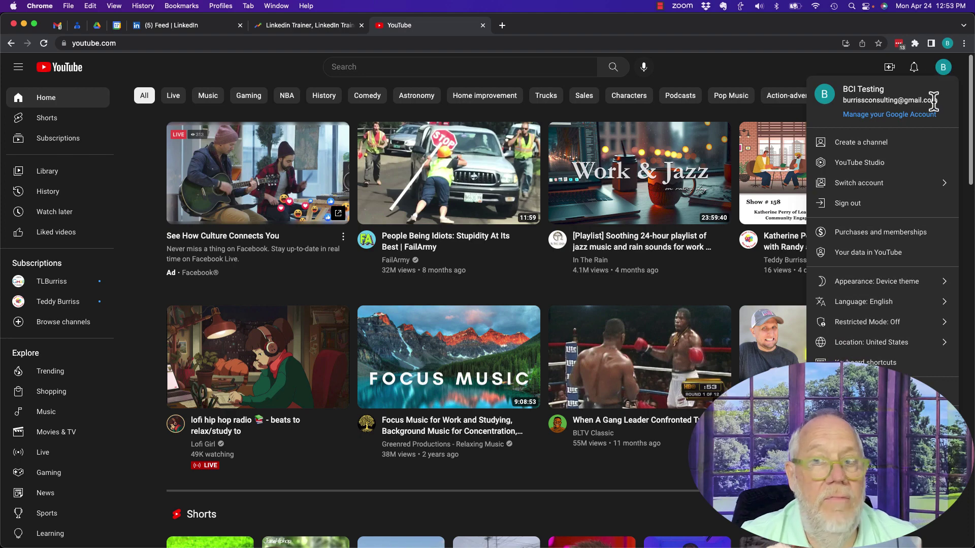
pyautogui.click(716, 74)
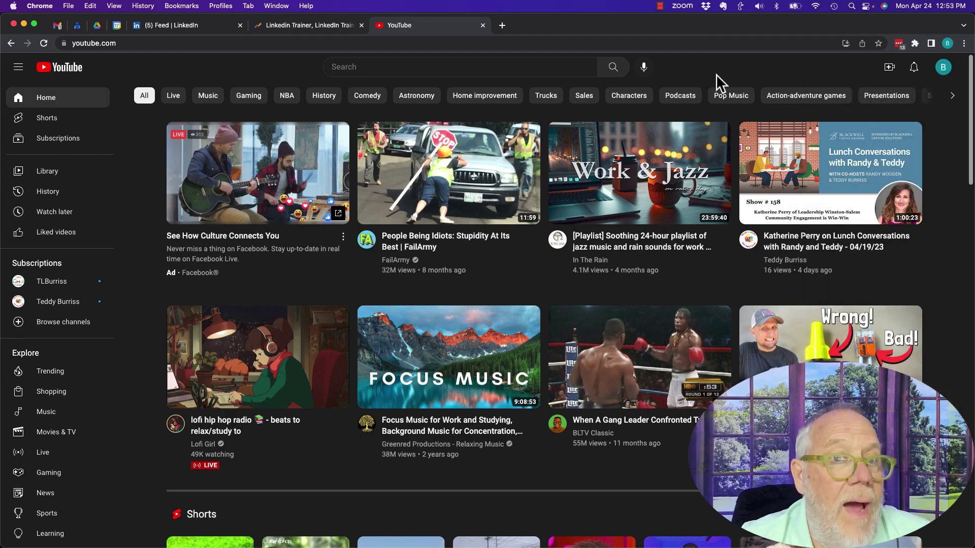
pyautogui.click(944, 69)
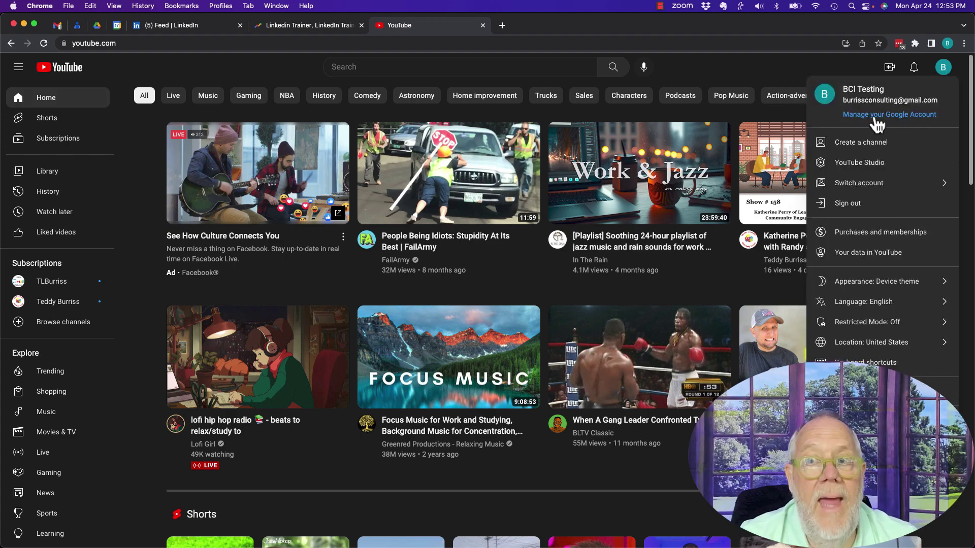
# Open 'Manage your Google Account' in a new tab and go to its Security page.
pyautogui.click(881, 122)
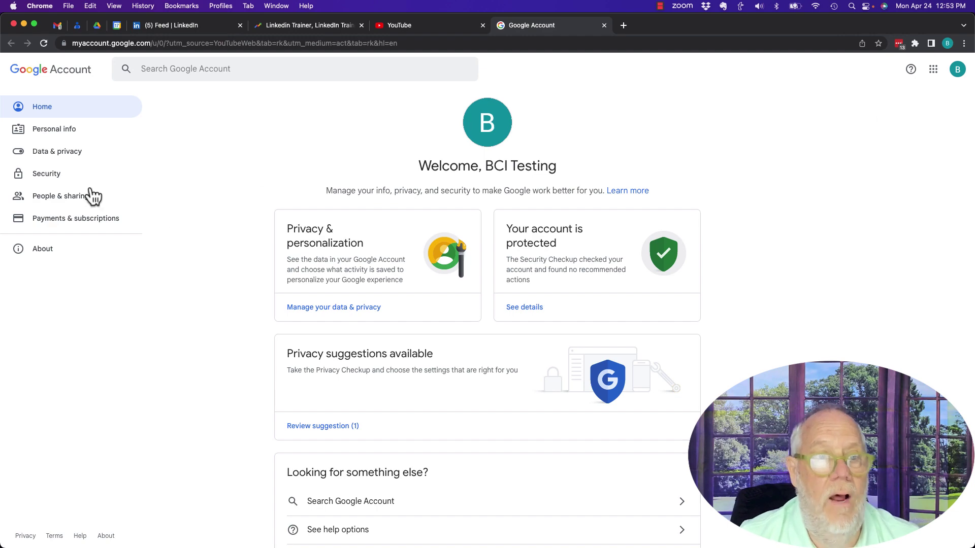
pyautogui.click(48, 175)
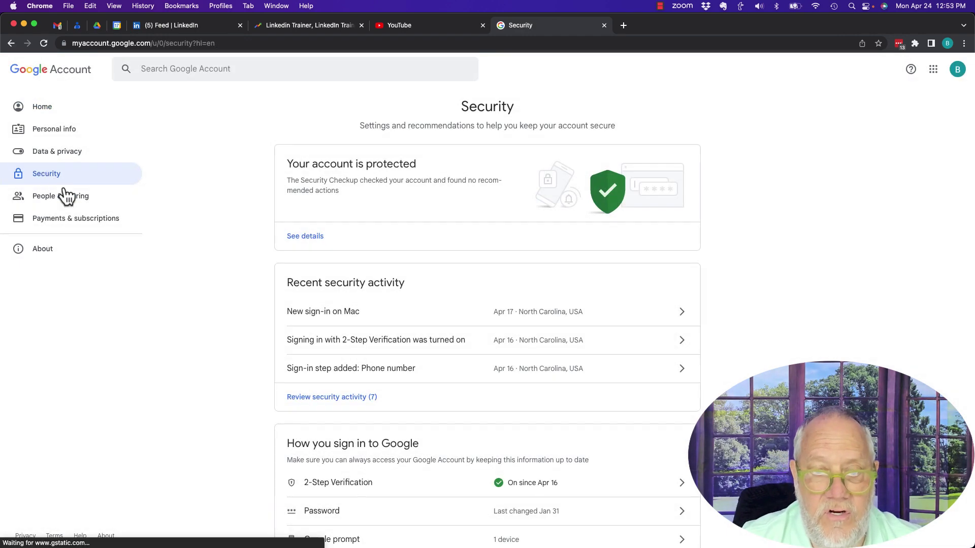
pyautogui.scroll(-3, 372, 363)
pyautogui.scroll(-5, 373, 358)
pyautogui.scroll(-3, 373, 355)
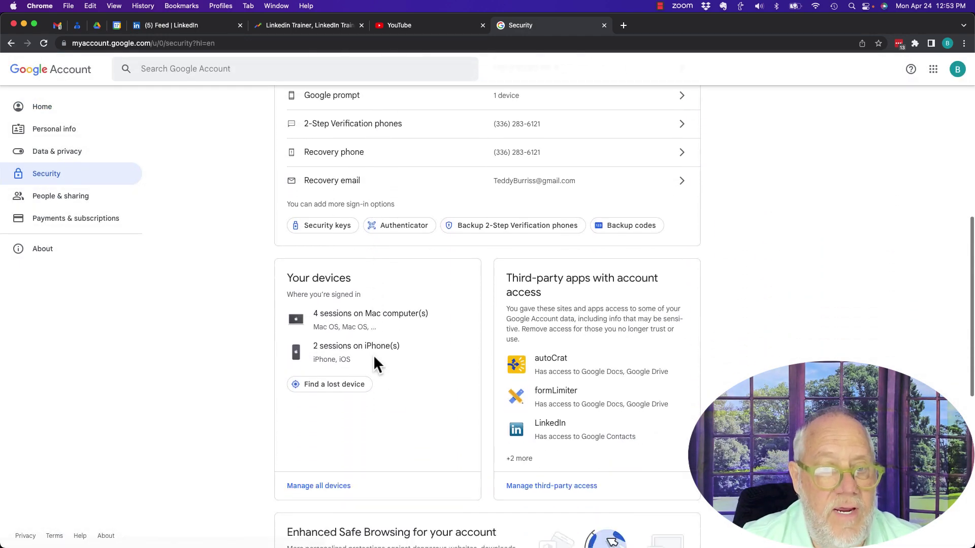
pyautogui.scroll(-1, 375, 363)
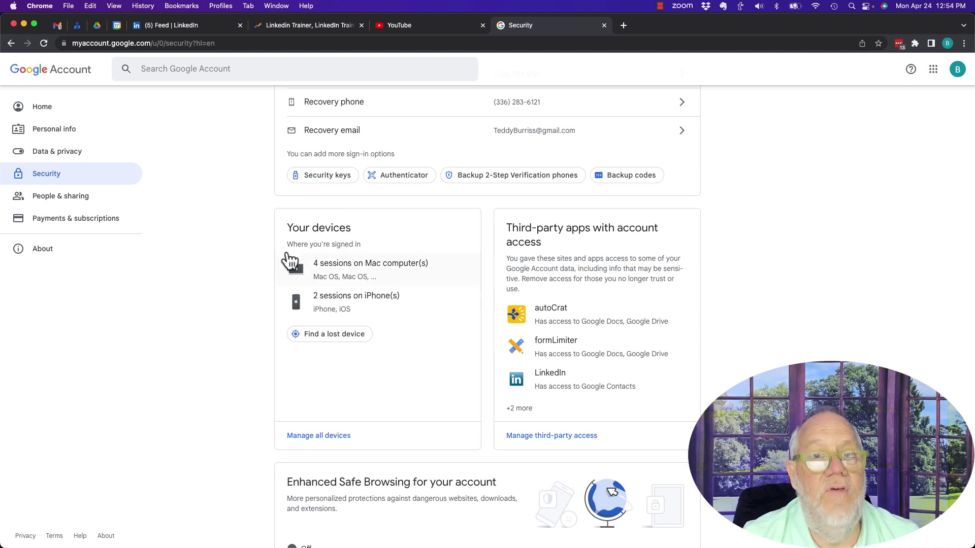
pyautogui.click(327, 439)
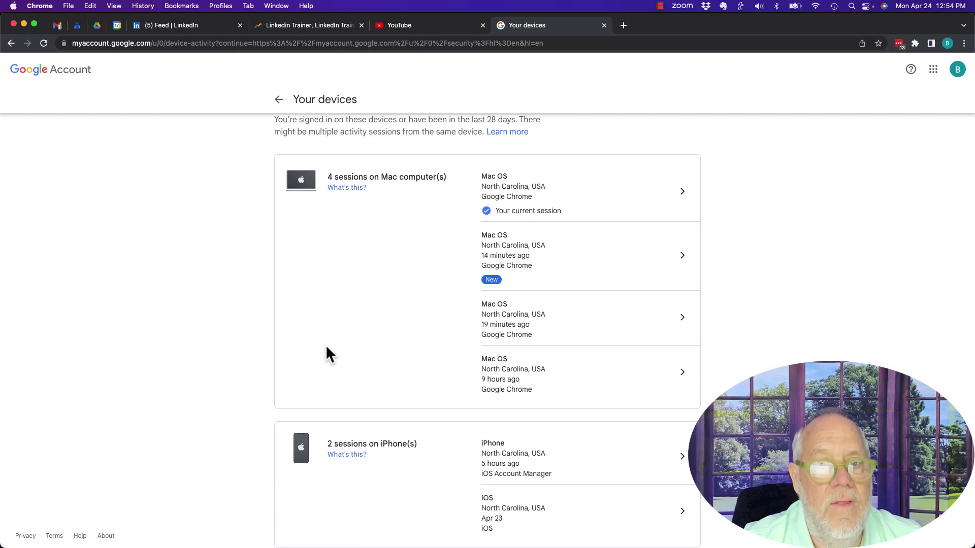
pyautogui.scroll(-1, 339, 241)
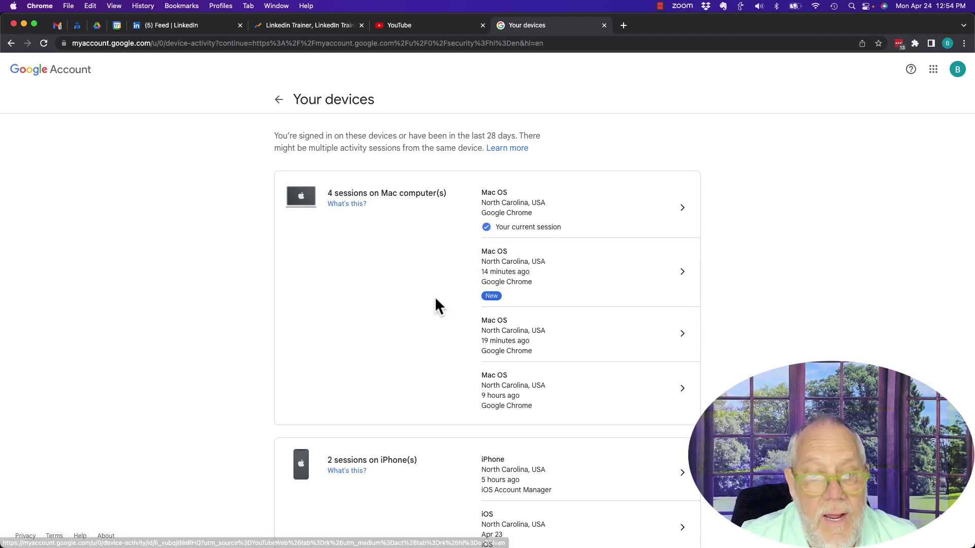
pyautogui.scroll(-1, 435, 299)
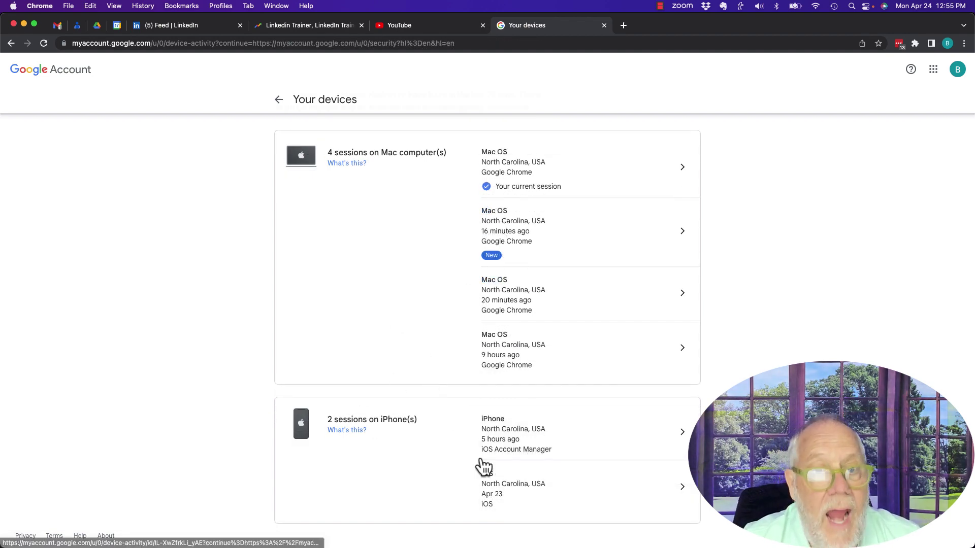
# Open the iPhone session, flag it via 'Don't recognize something?', then dismiss the prompt.
pyautogui.click(533, 446)
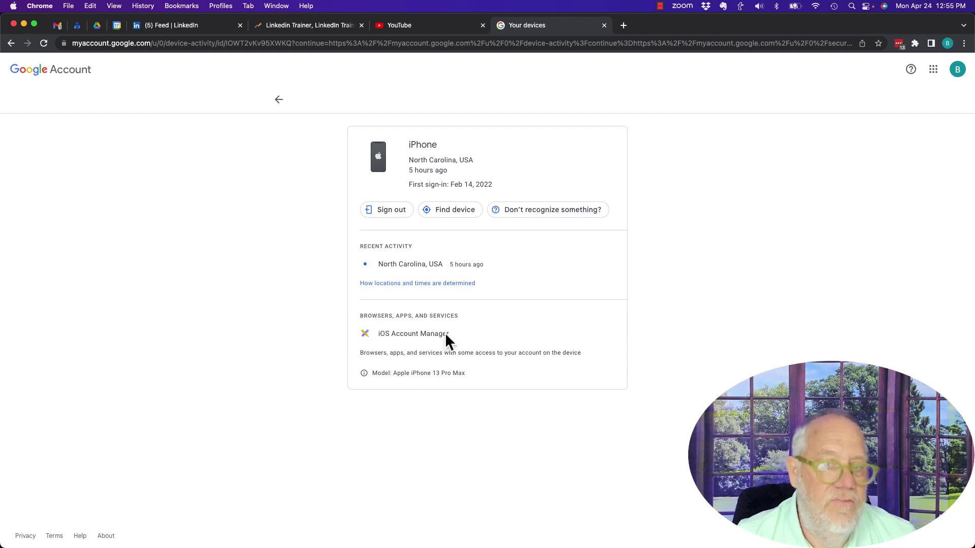
pyautogui.click(519, 214)
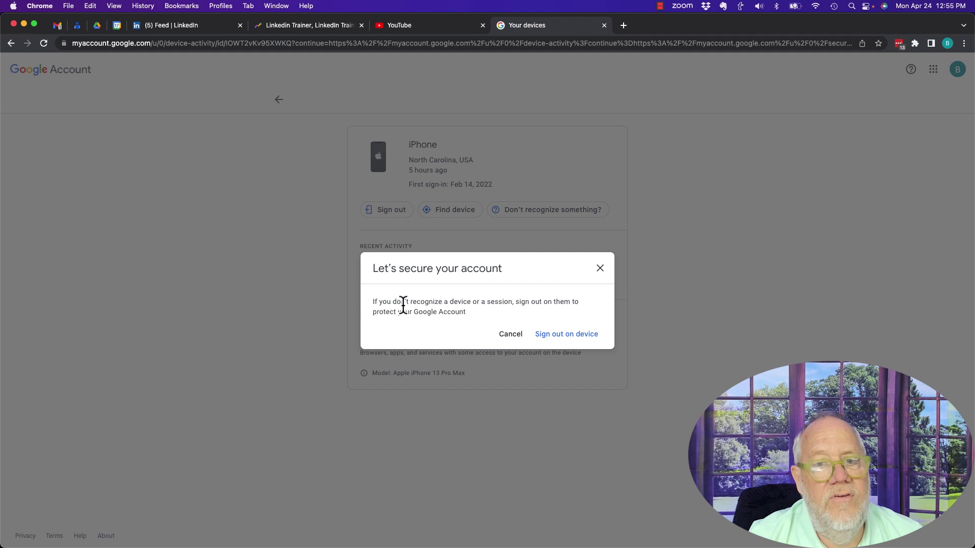
pyautogui.moveTo(407, 302)
pyautogui.mouseDown()
pyautogui.moveTo(481, 305)
pyautogui.moveTo(486, 326)
pyautogui.mouseUp()
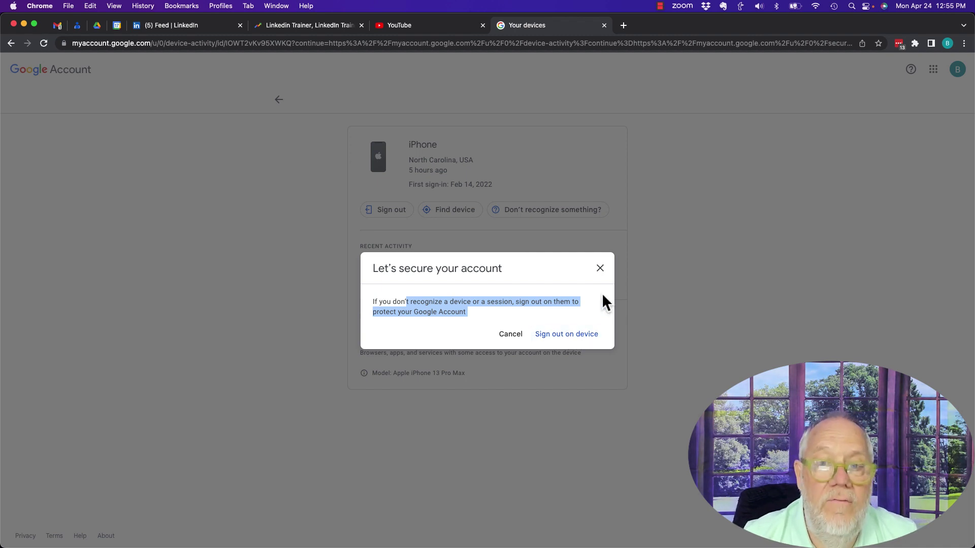
pyautogui.click(600, 270)
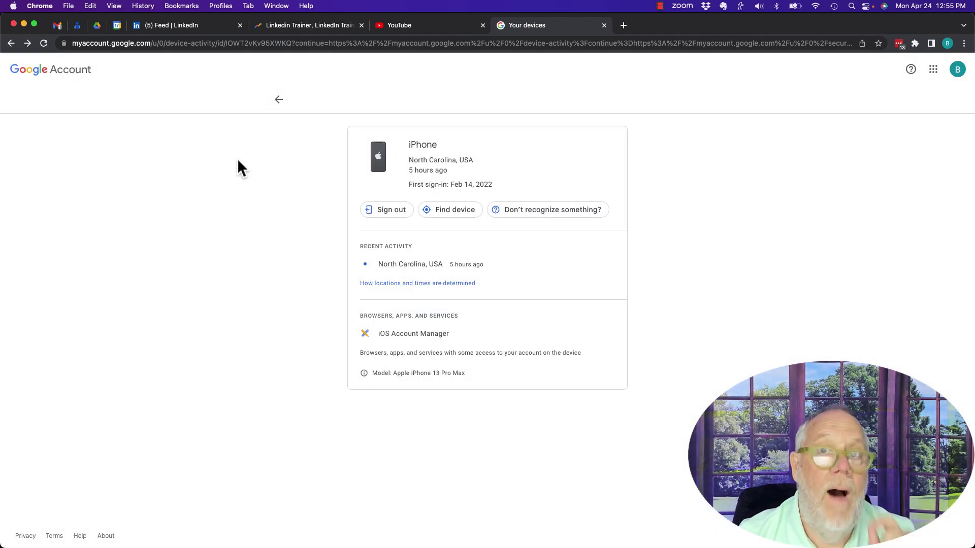
# Return from the iPhone session page to 'Your devices', listing four Macs and two iPhones.
pyautogui.click(279, 102)
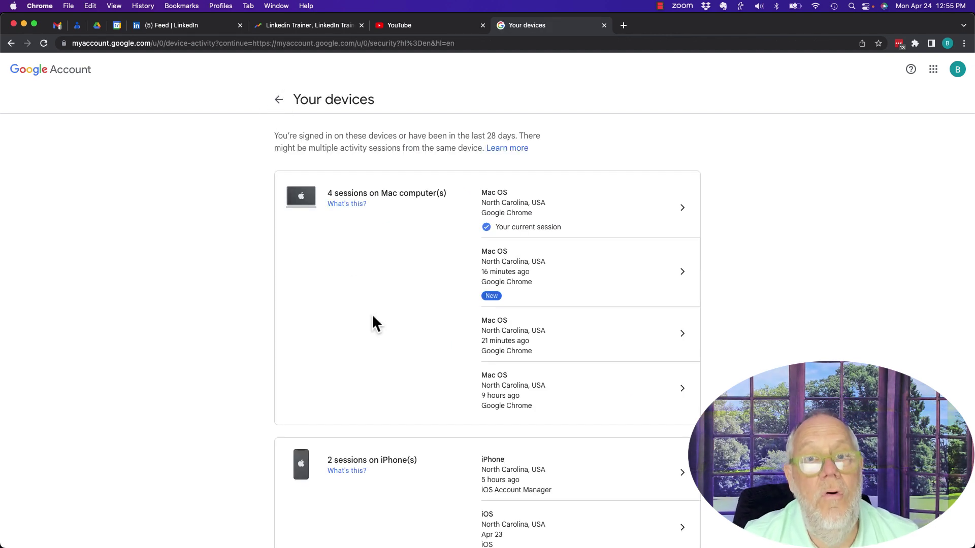
pyautogui.scroll(-2, 372, 320)
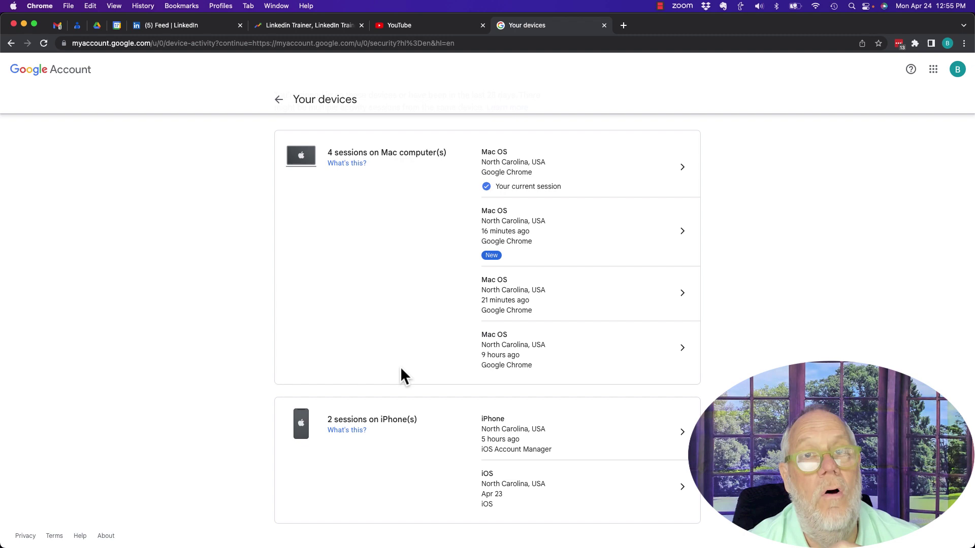